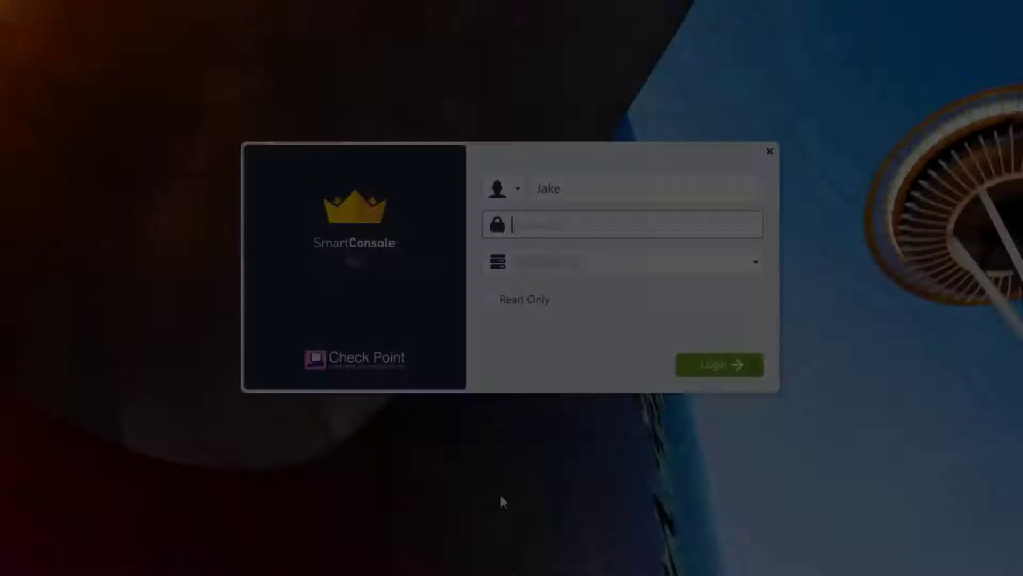
- Log in to the management server and land on the Gateways & Servers view
key("Return")
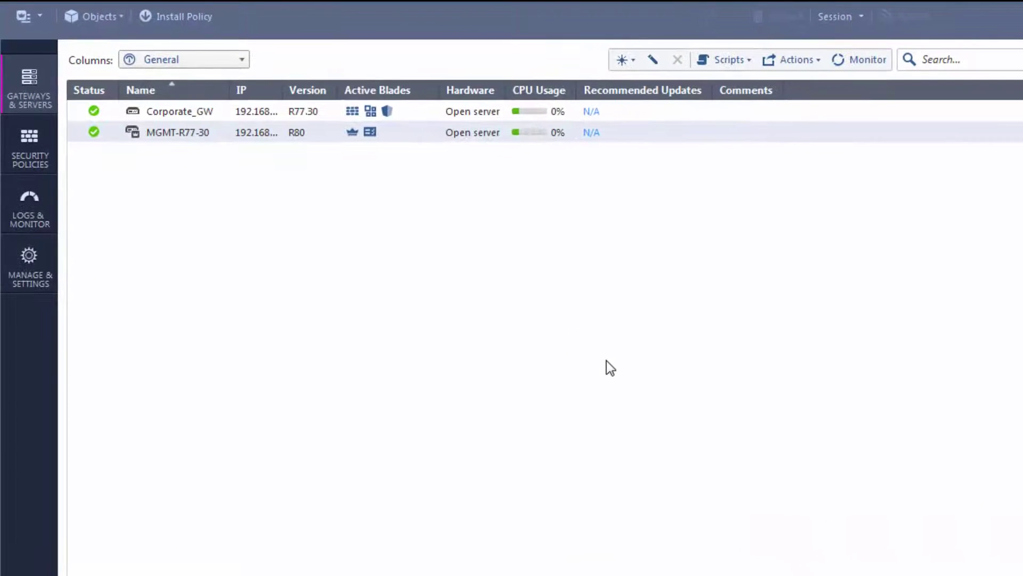
- Show the Application layer's rules under Security Policies > Access Control > Policy
left_click(19, 156)
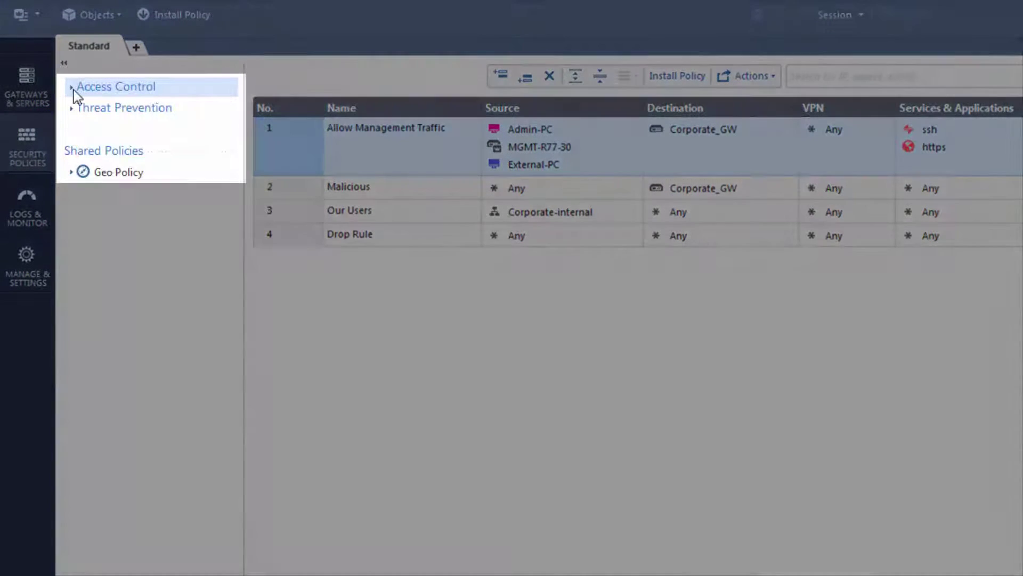
left_click(72, 90)
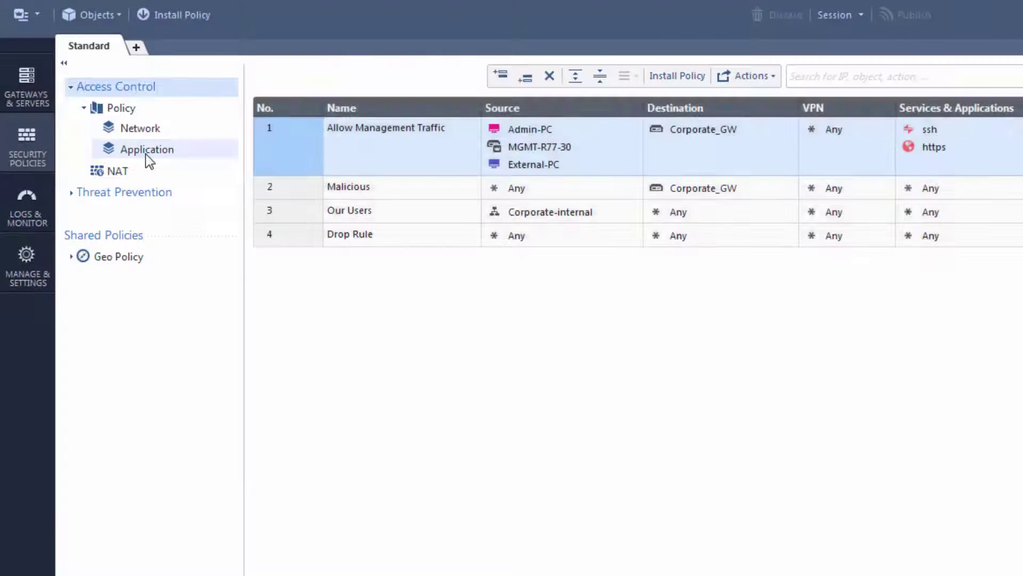
left_click(146, 151)
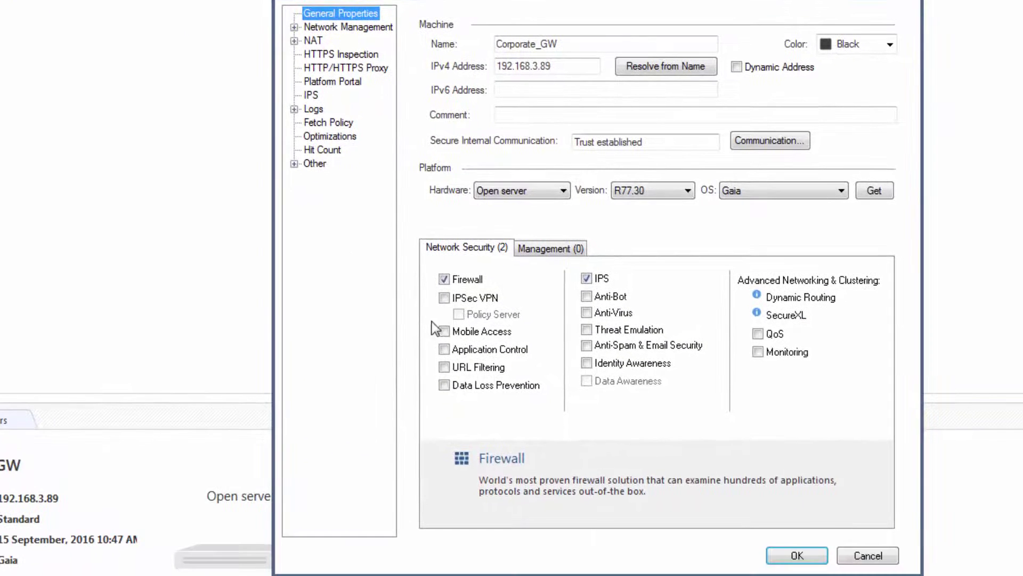
- Enable the Application Control and URL Filtering blades on Corporate_GW and save
left_click(445, 350)
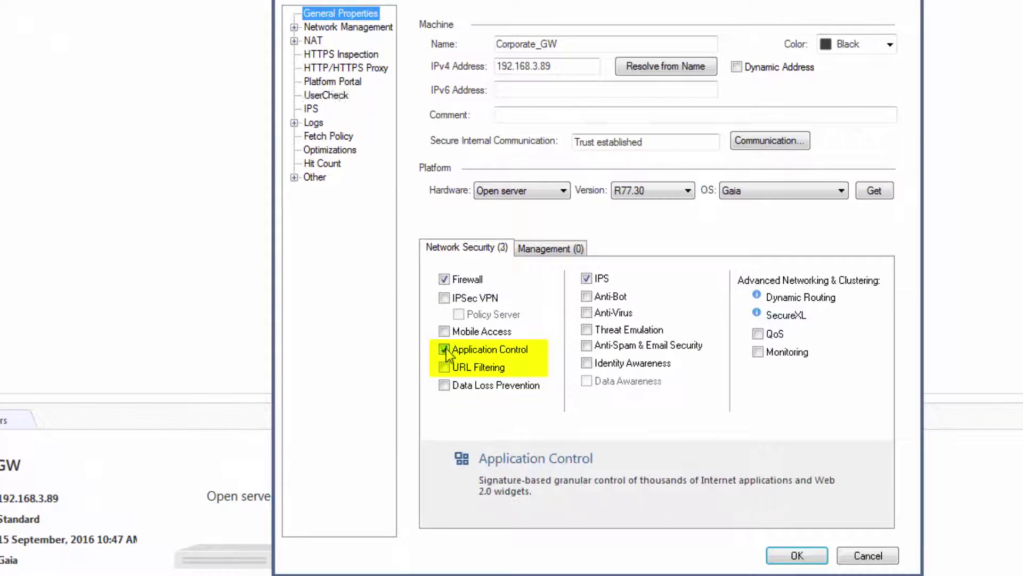
left_click(444, 367)
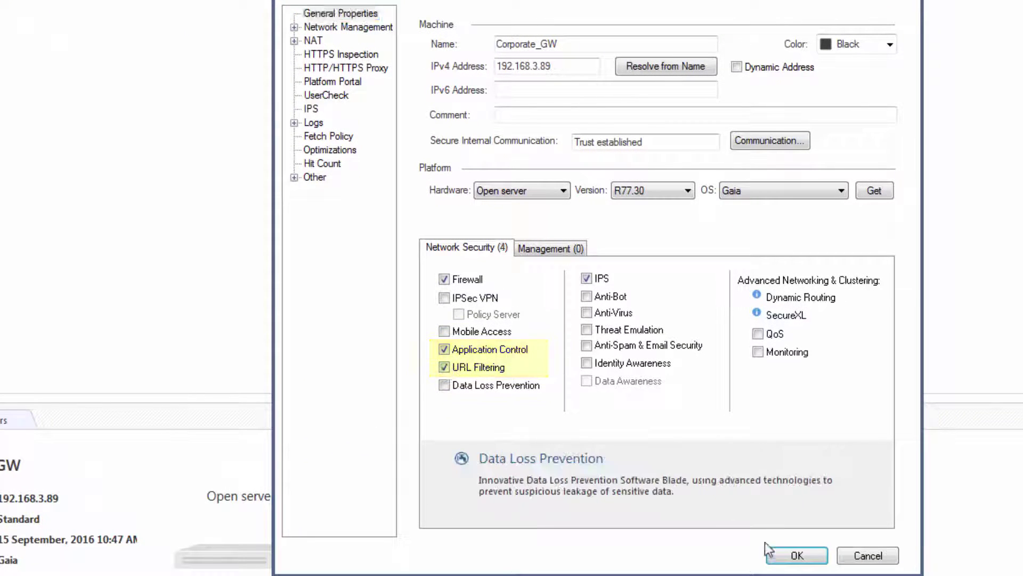
left_click(796, 558)
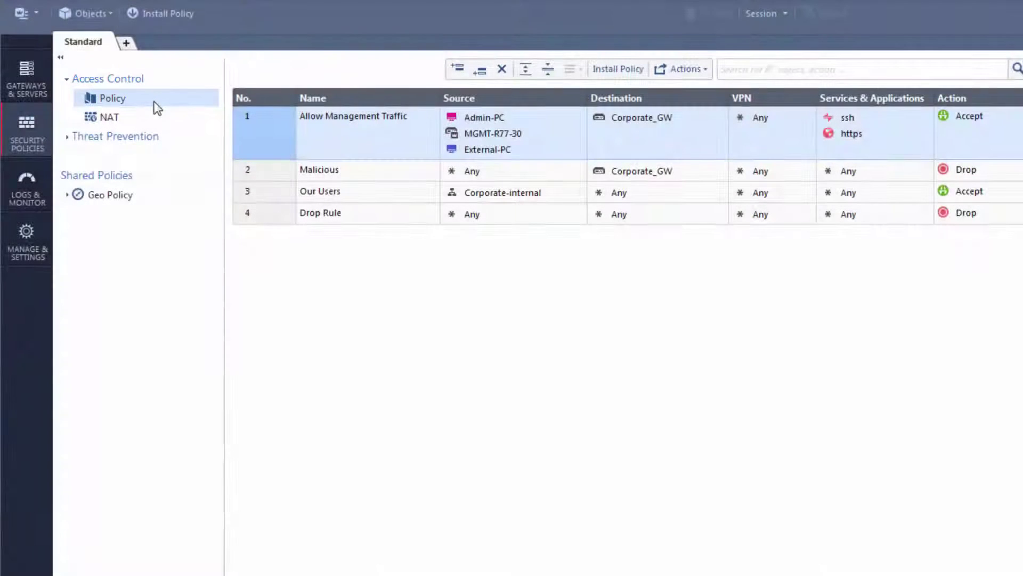
- Edit the Standard policy and create a new Access Control layer named Application Control
right_click(155, 106)
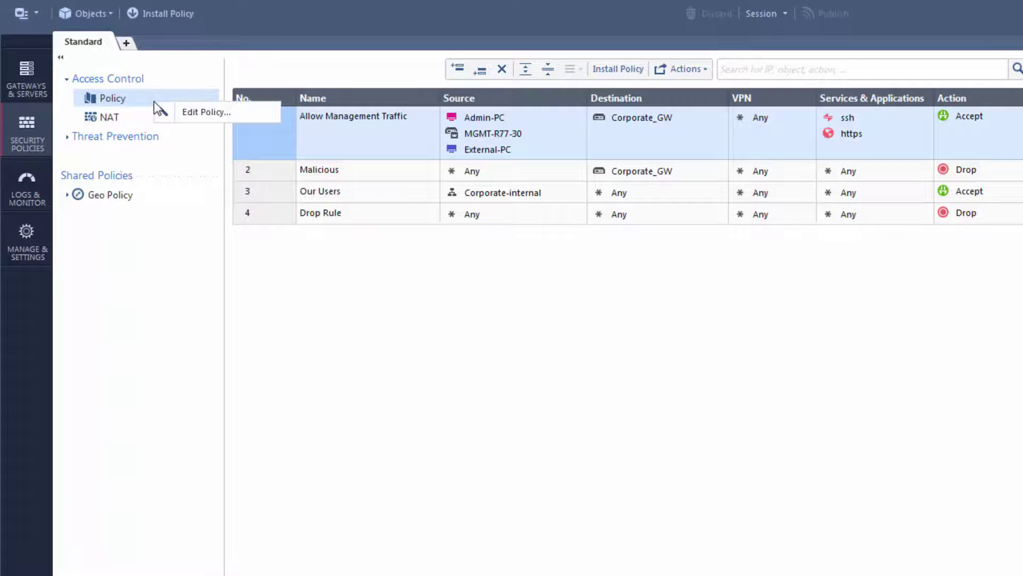
left_click(178, 116)
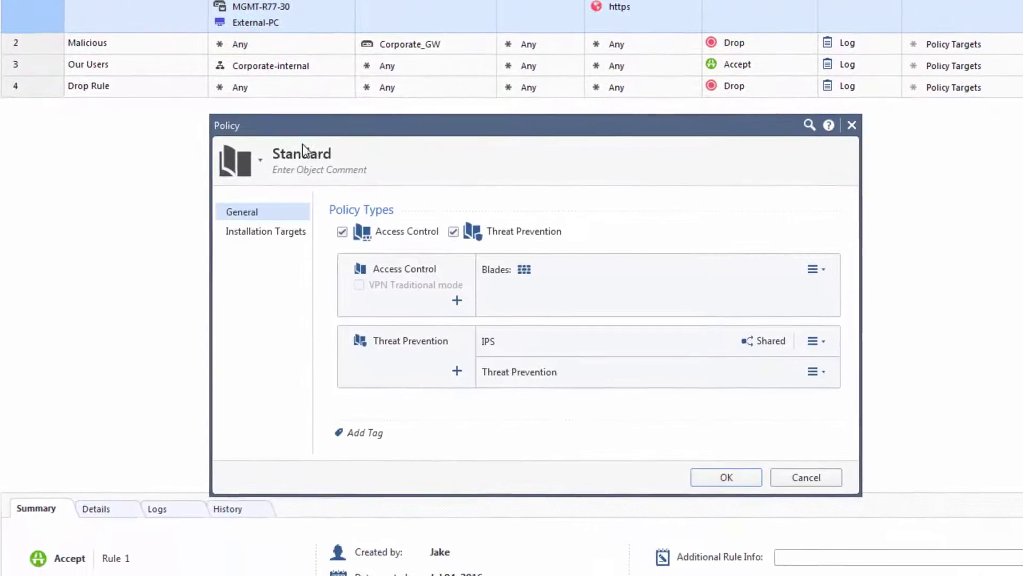
left_click(445, 293)
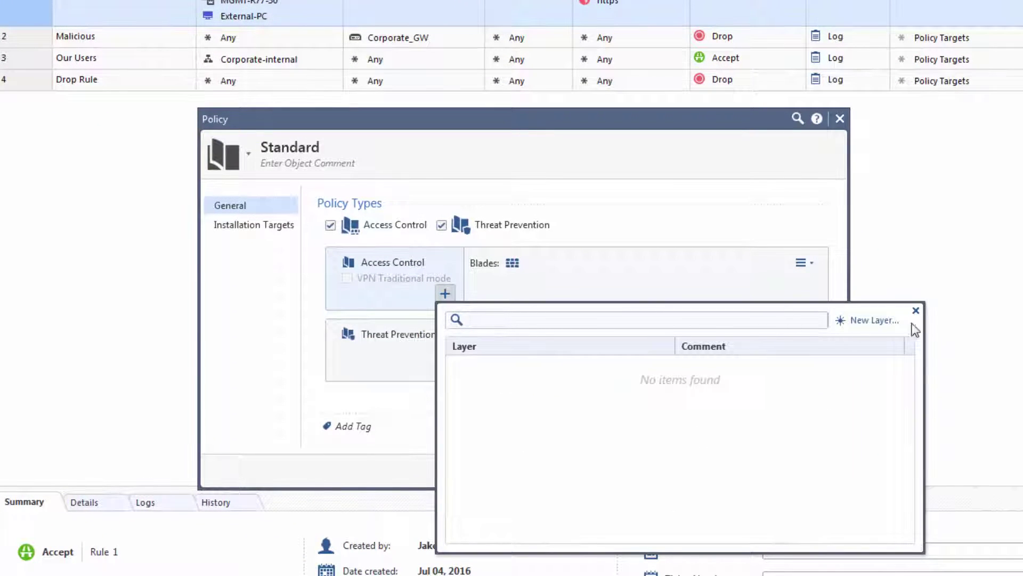
left_click(872, 320)
type("Application Control")
left_click(352, 258)
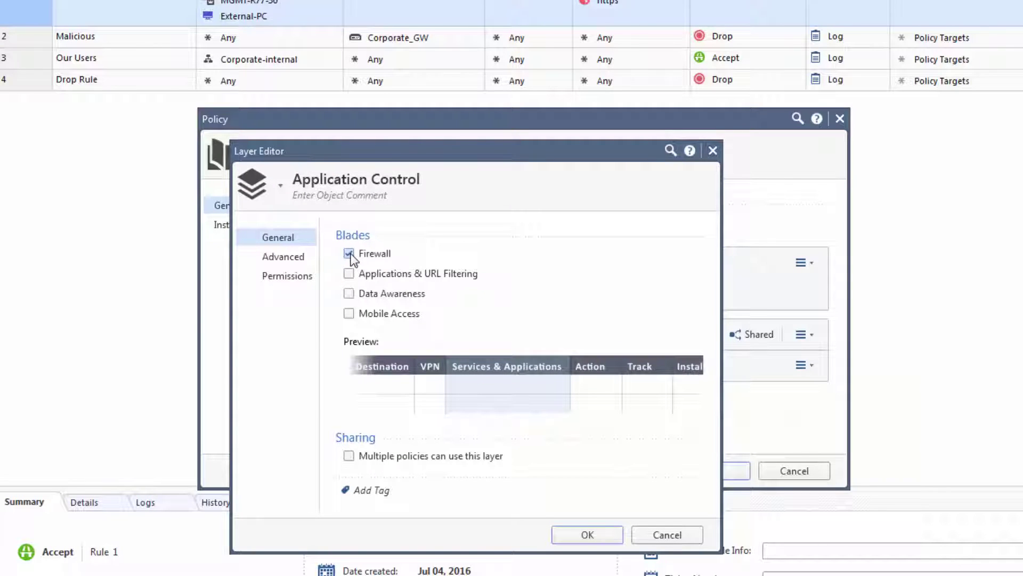
- Give the layer Applications & URL Filtering only, with an accepting implicit cleanup rule, and save it
left_click(350, 256)
left_click(349, 273)
left_click(288, 260)
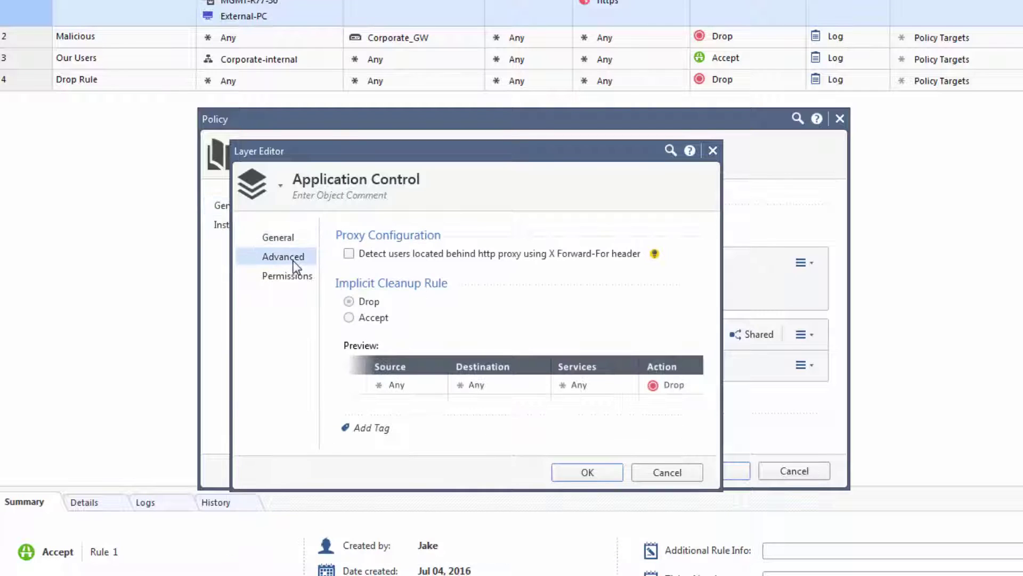
left_click(349, 318)
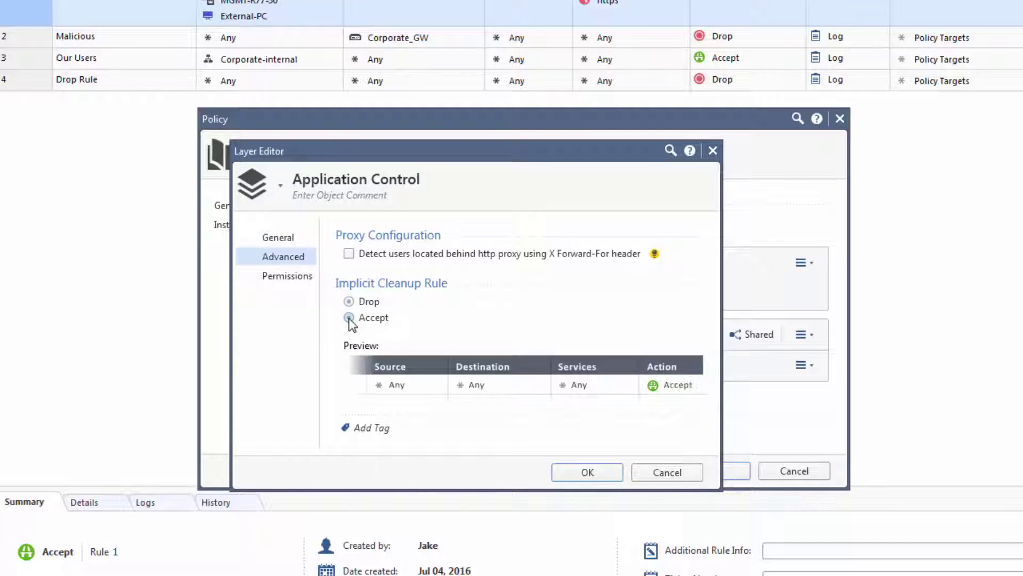
left_click(564, 473)
- Save the policy and set the Application Control Cleanup rule to destination Internet, action Accept
left_click(744, 484)
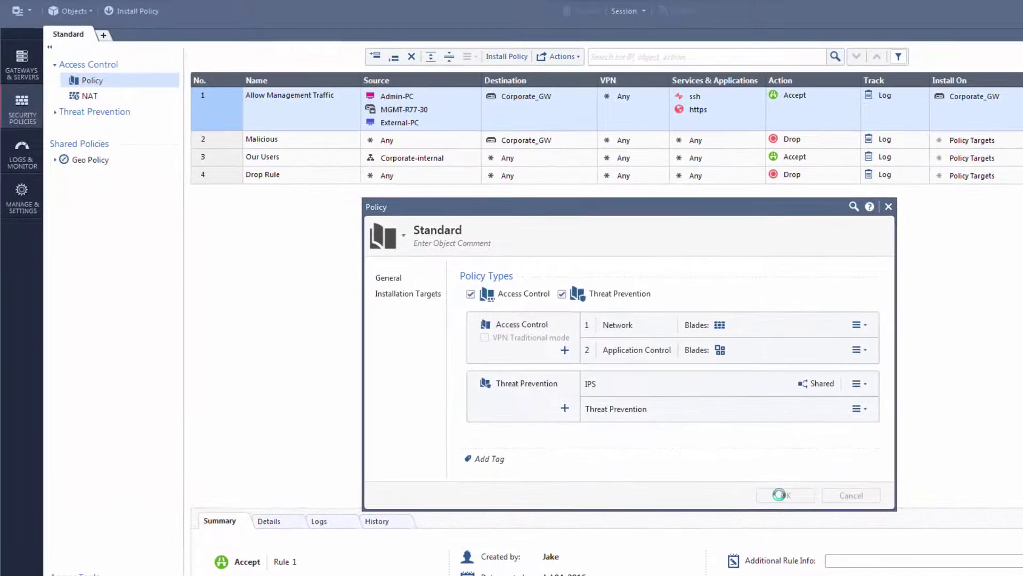
left_click(539, 436)
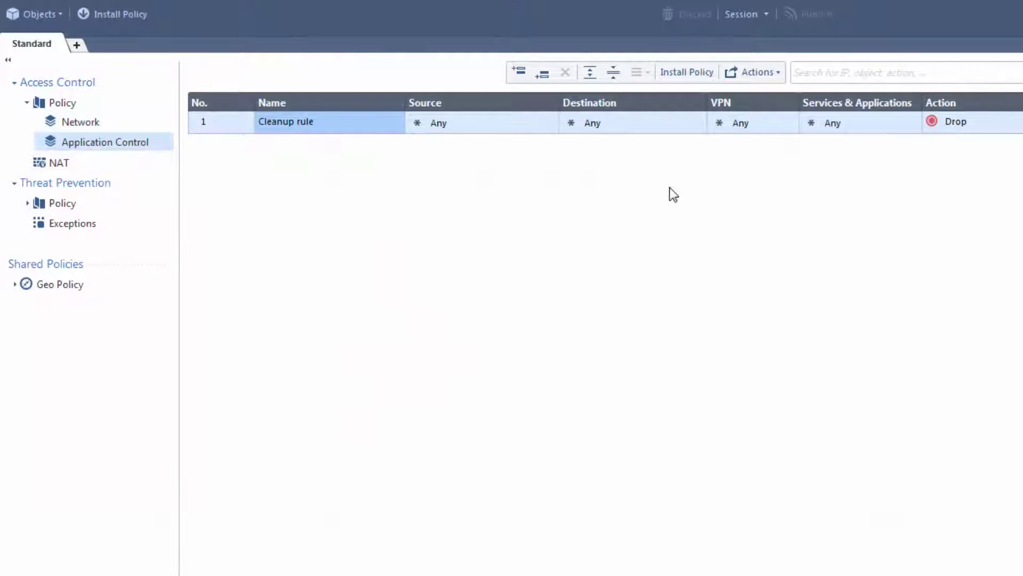
left_click(692, 119)
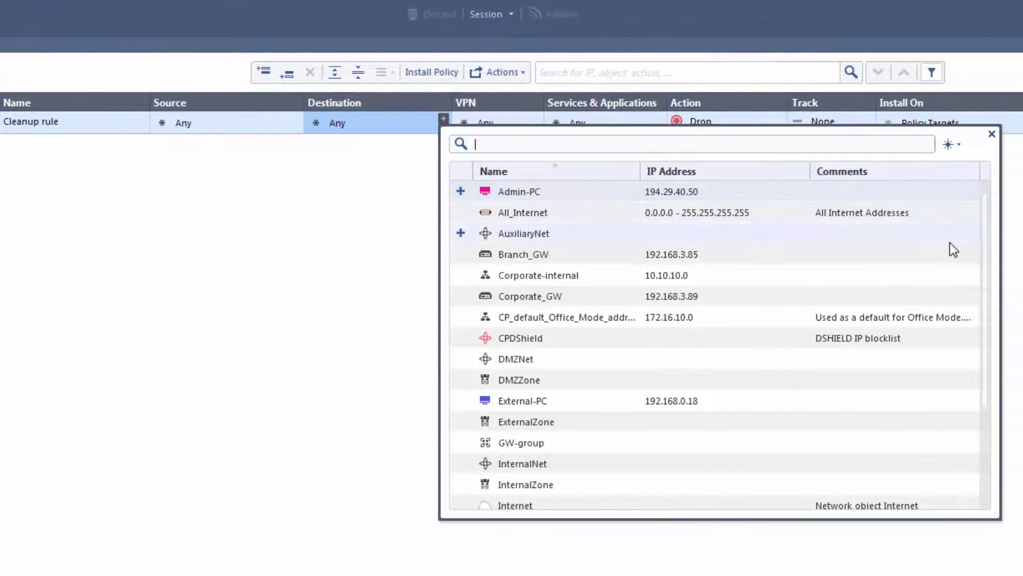
left_click_drag(986, 250, 1014, 412)
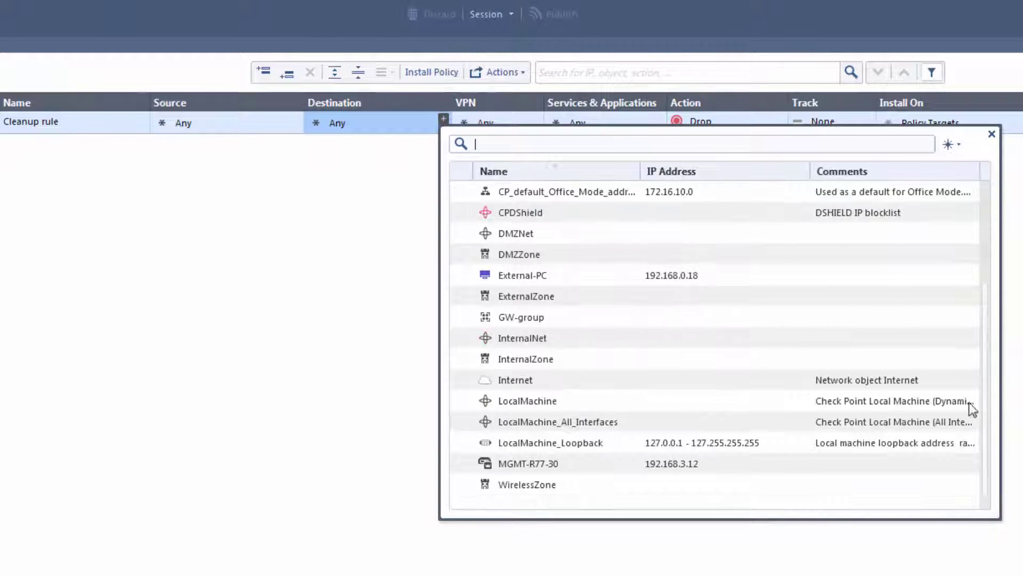
left_click(461, 380)
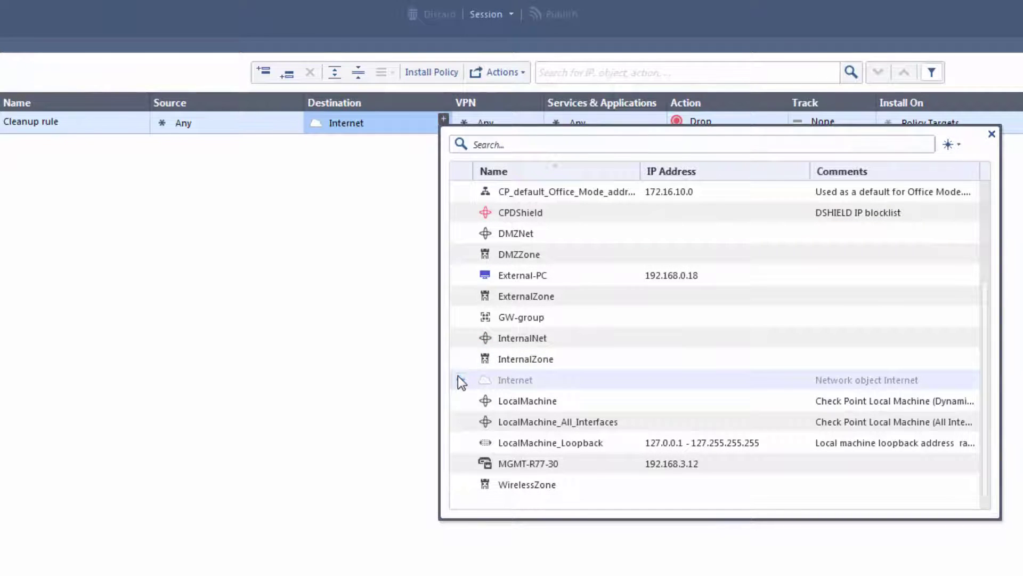
left_click(992, 134)
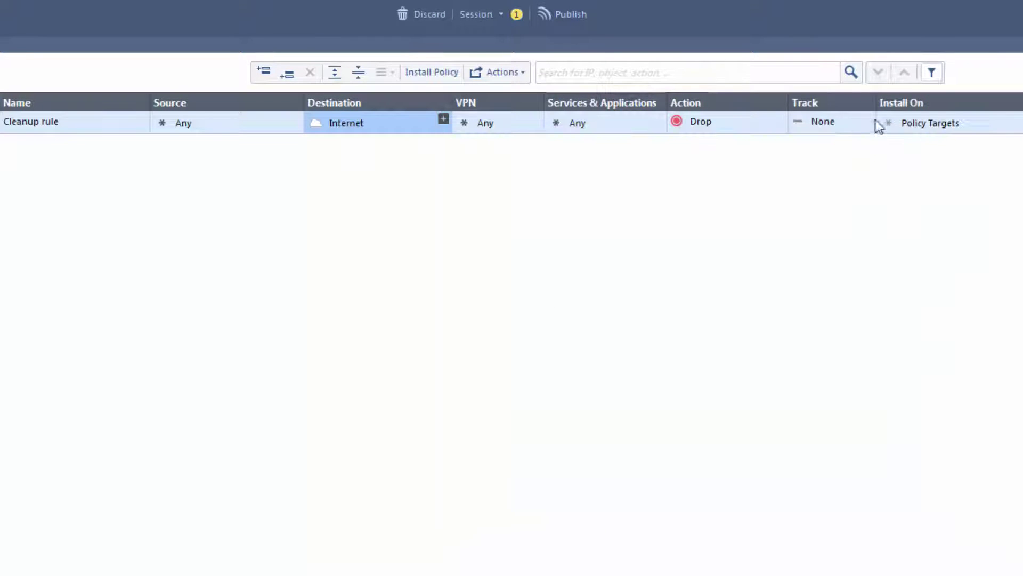
left_click(779, 117)
left_click(795, 137)
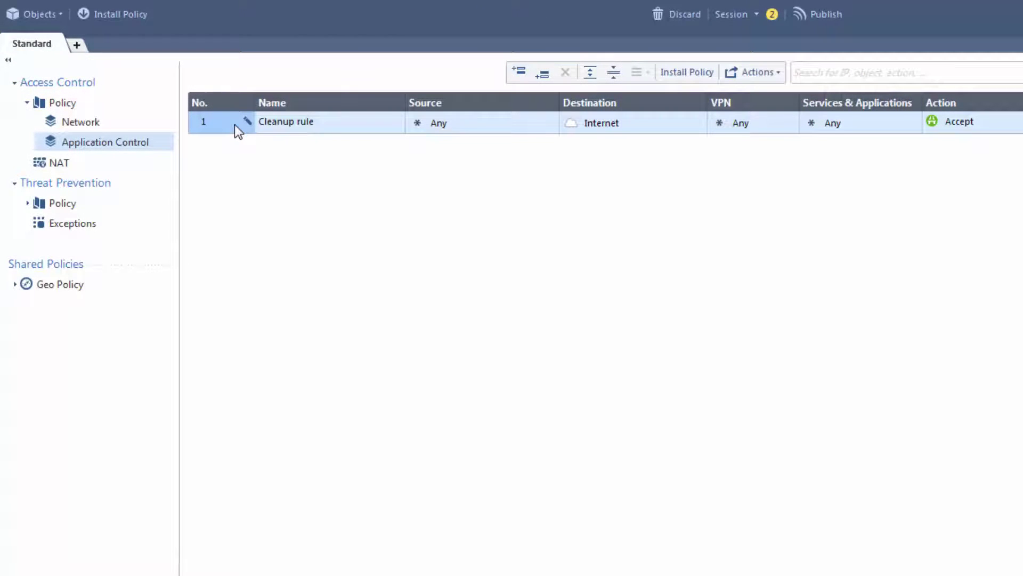
- Add a Block Gambling rule above the cleanup rule with the Gambling category
right_click(236, 131)
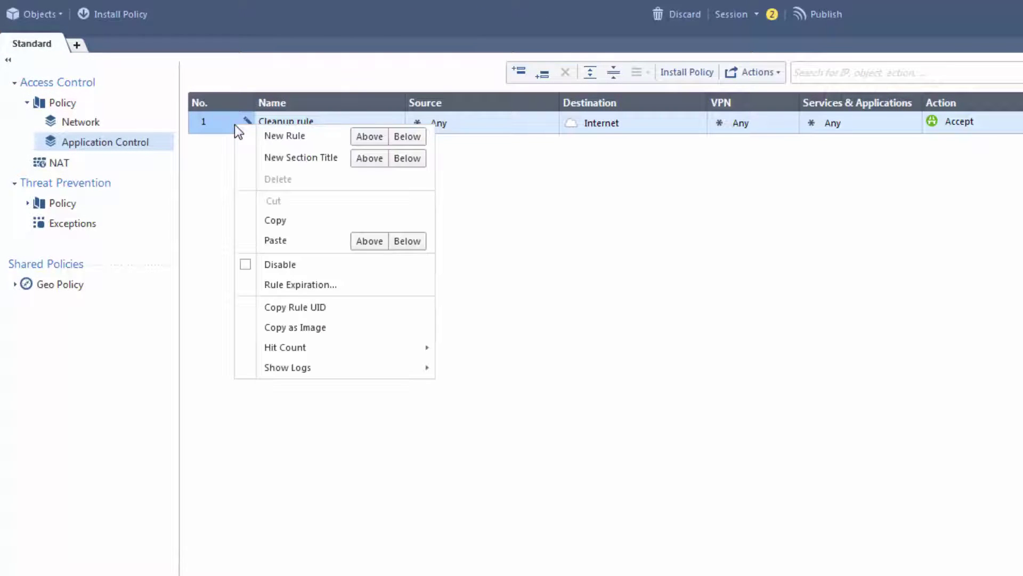
left_click(360, 135)
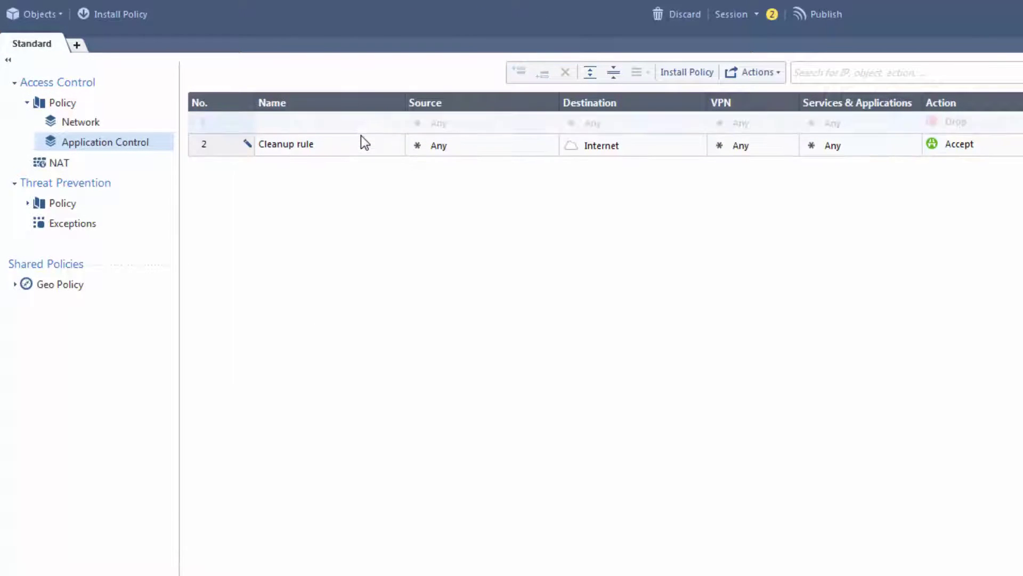
type("Block Gambling")
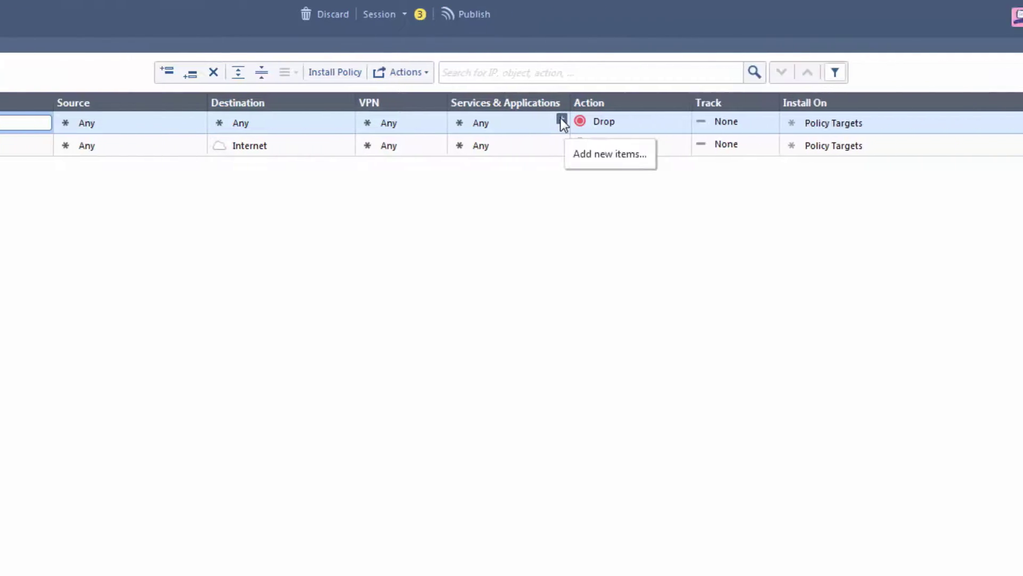
left_click(385, 118)
type("Gamb")
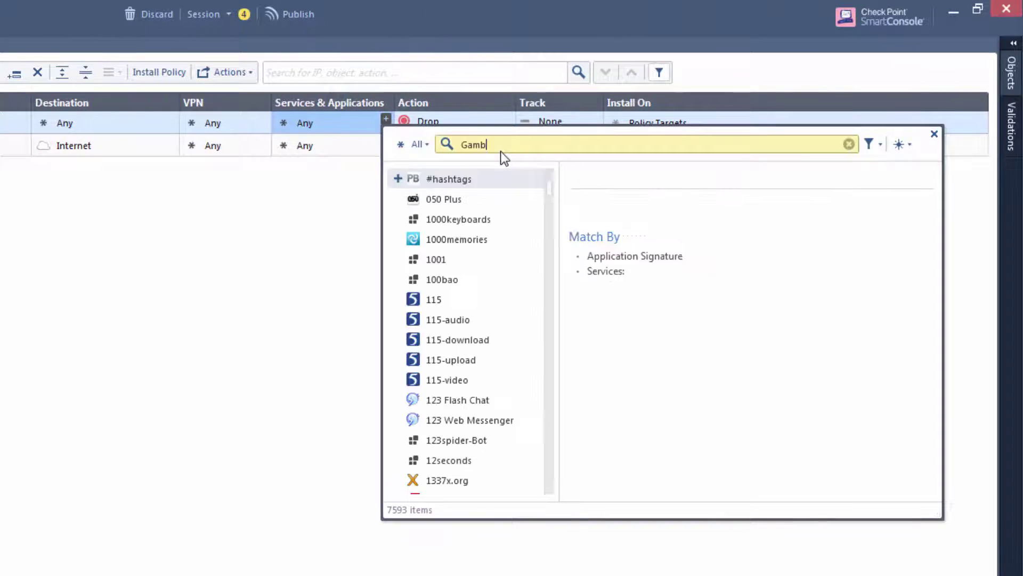
type("lin")
left_click(398, 179)
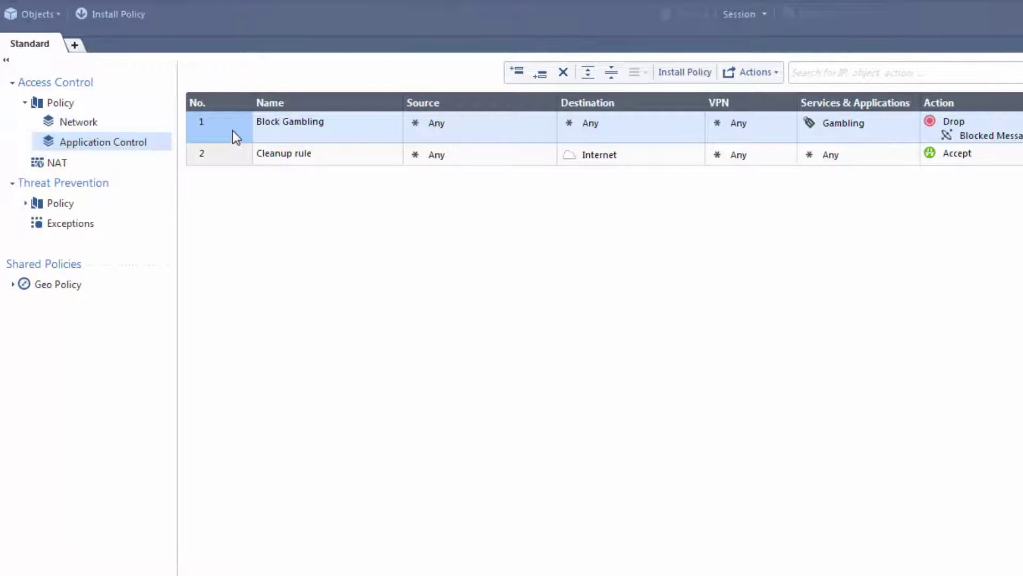
- Add a Block Torrents rule below it with P2P File Sharing and P2P_File_Sharing_Applications
right_click(233, 131)
left_click(403, 147)
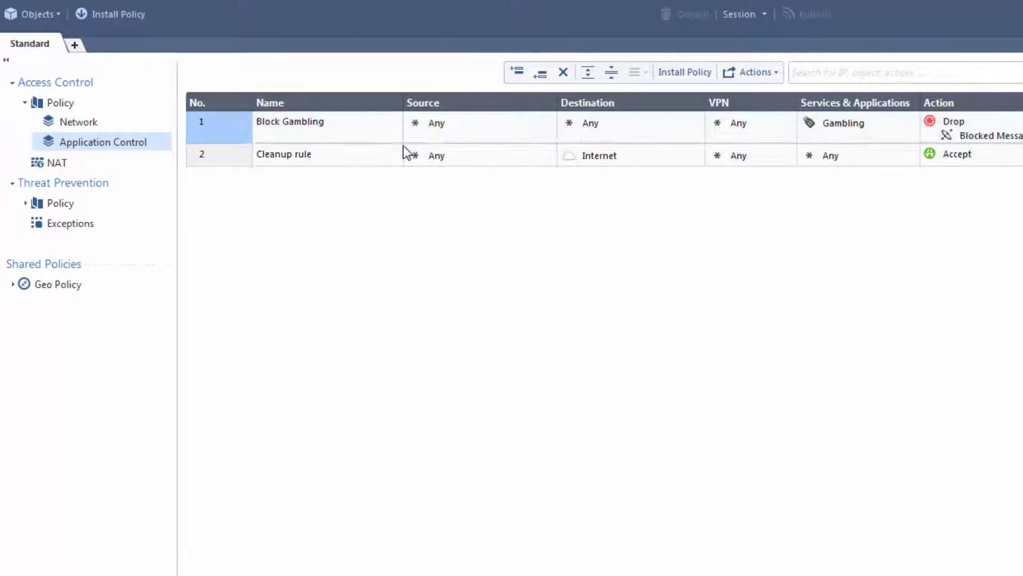
type("Block Torrents")
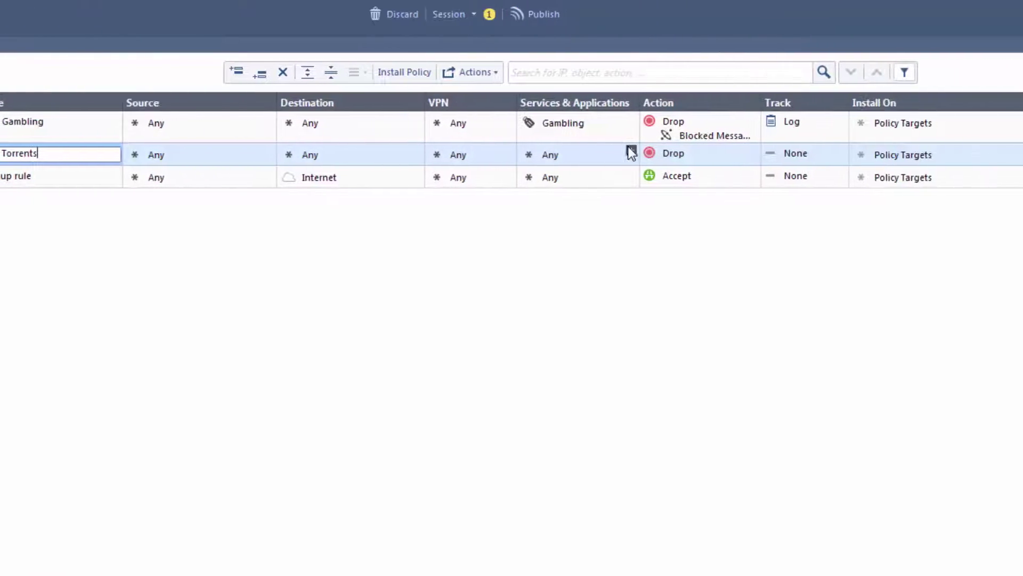
left_click(385, 149)
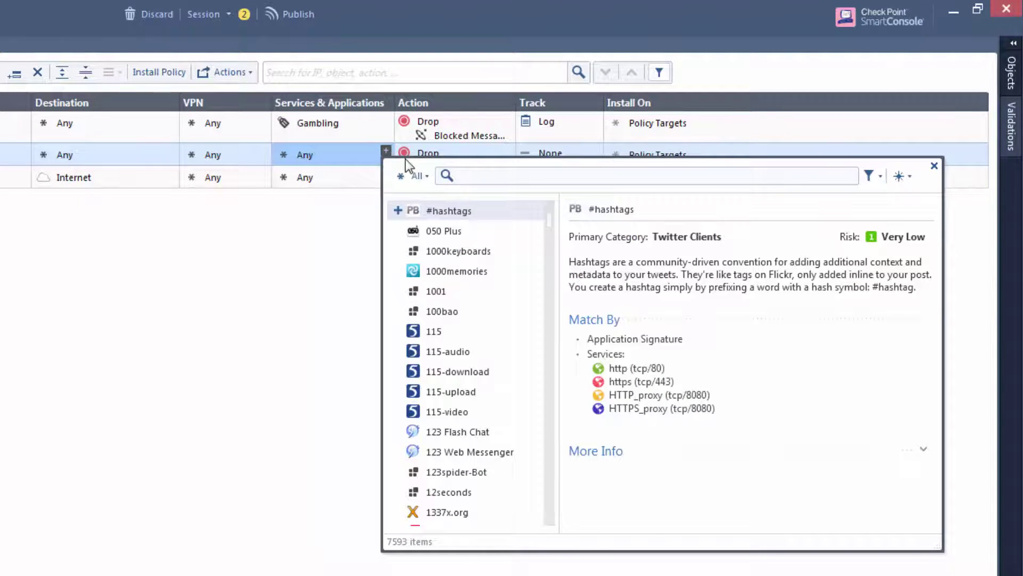
type("p2p file")
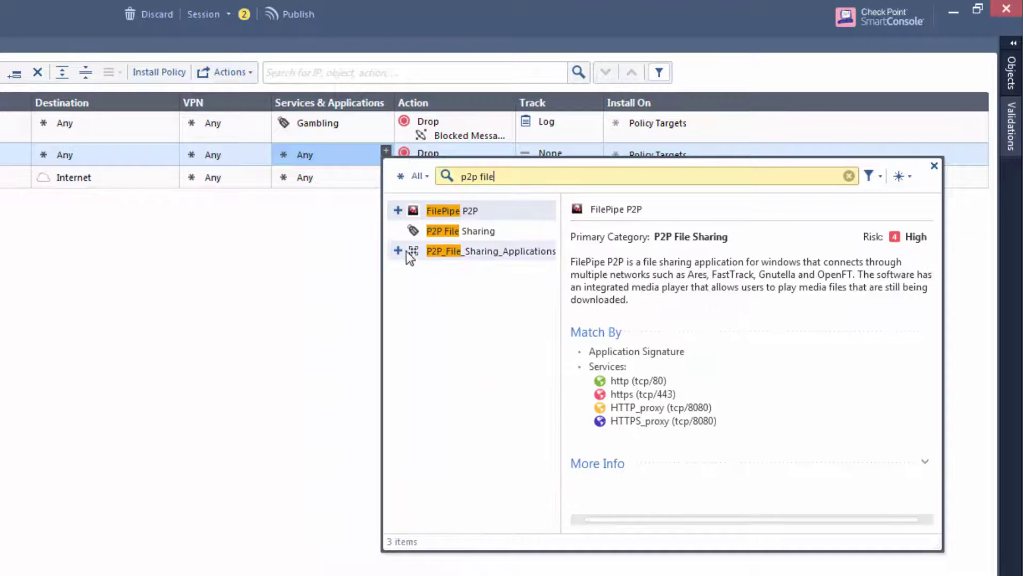
left_click(406, 251)
left_click(932, 167)
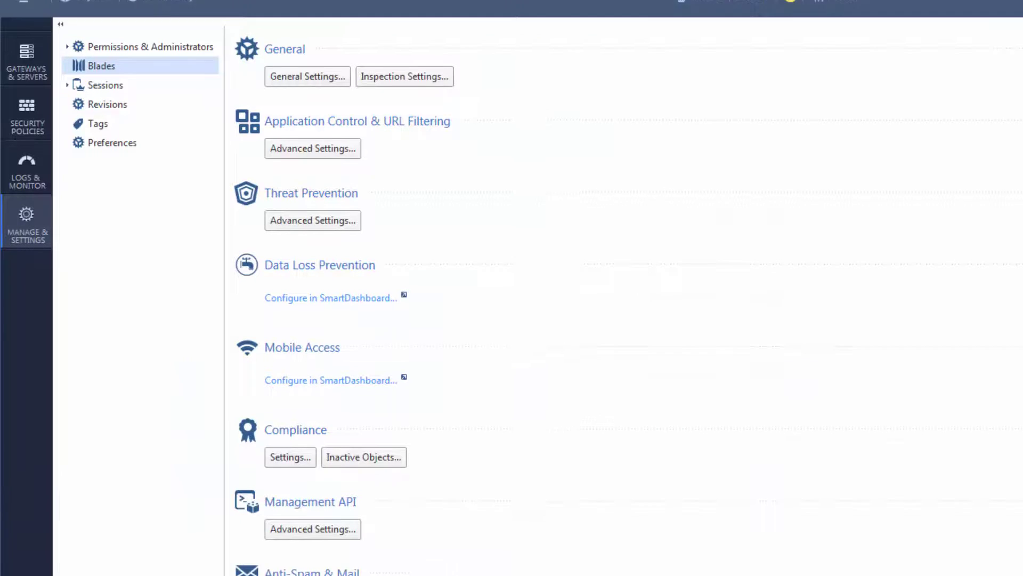
scroll(353, 488, "down", 3)
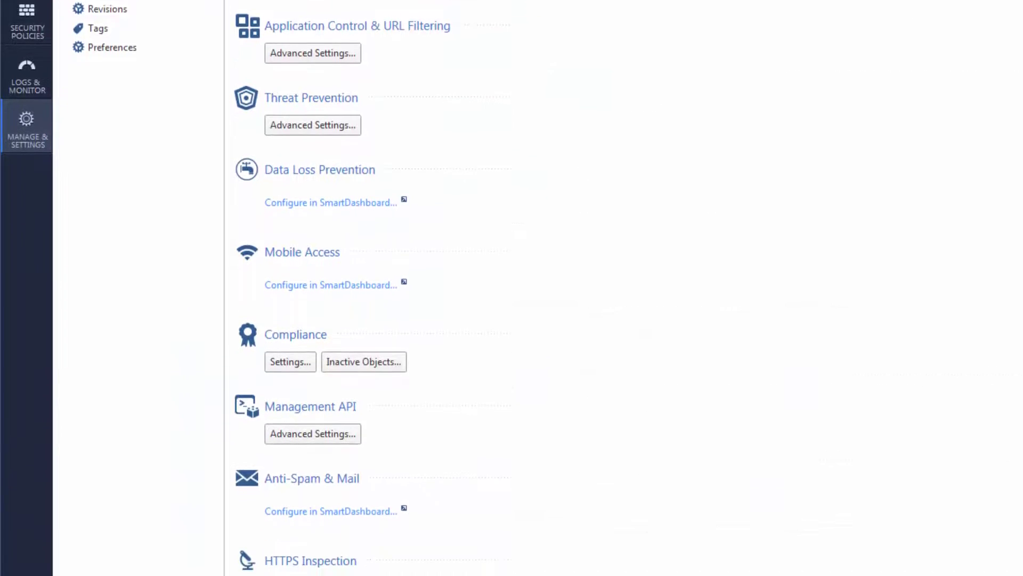
scroll(352, 488, "down", 3)
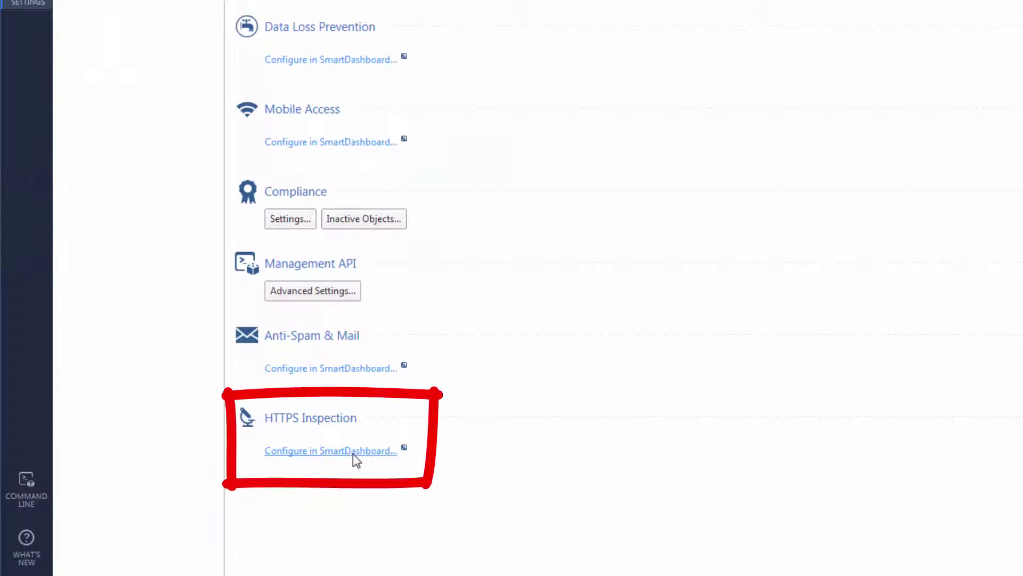
- Review HTTPS Inspection configuration in SmartDashboard before adding the third rule
left_click(352, 454)
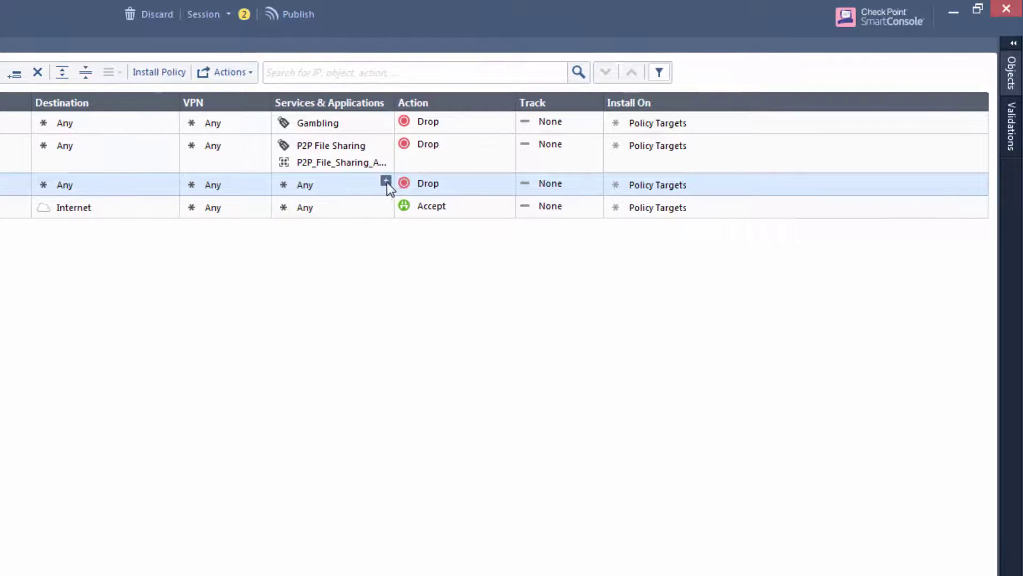
- Add Facebook Apps to rule 3 and show a blocked message on the Gambling and Facebook drop rules
left_click(386, 182)
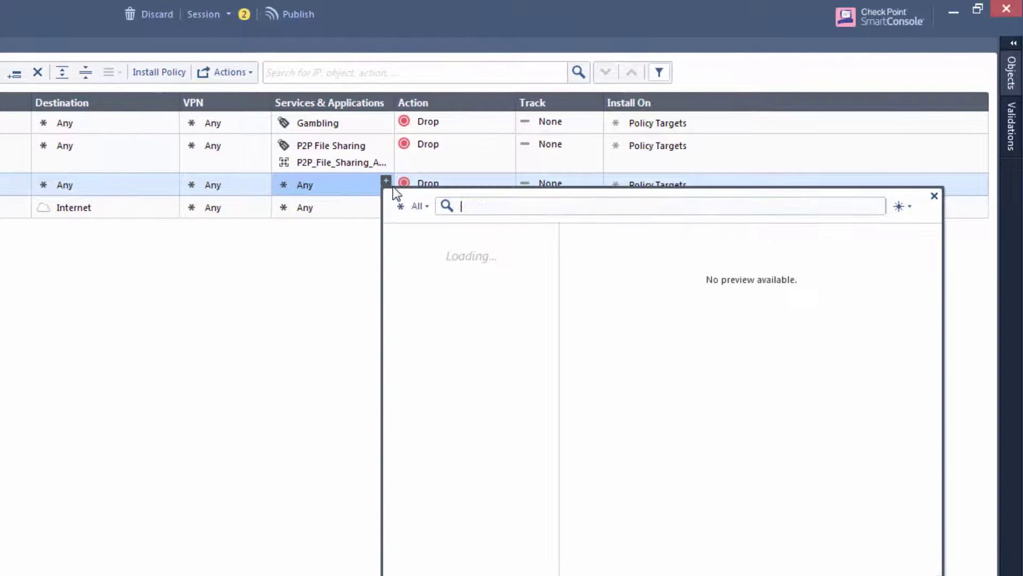
type("Faceb")
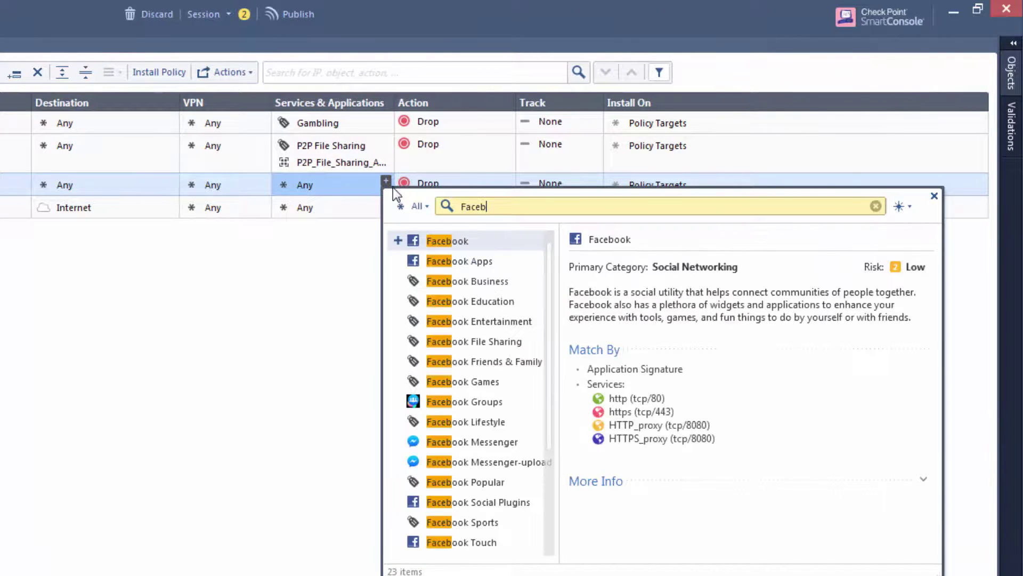
left_click(395, 260)
left_click(934, 197)
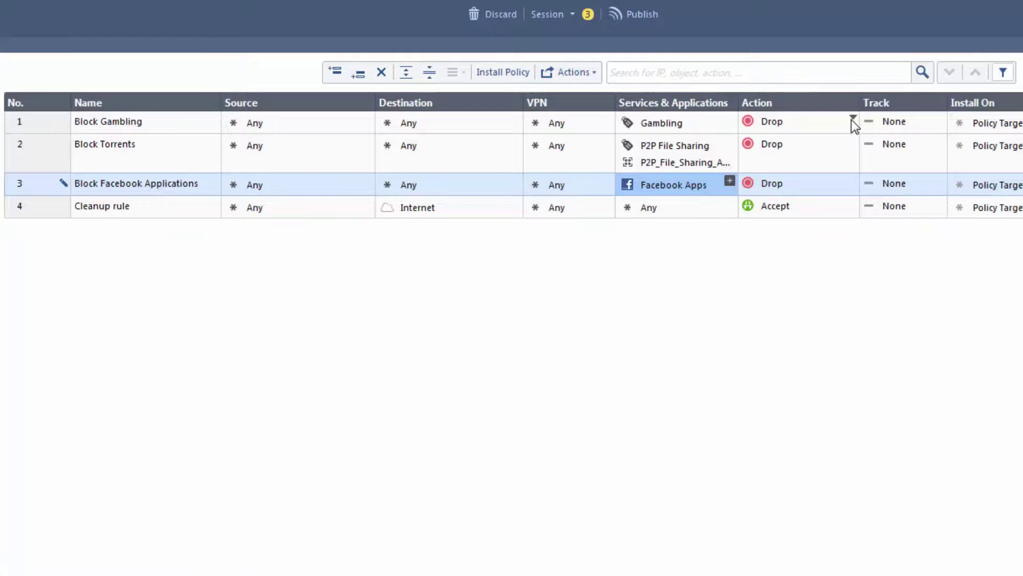
left_click(851, 118)
left_click(684, 149)
left_click(531, 181)
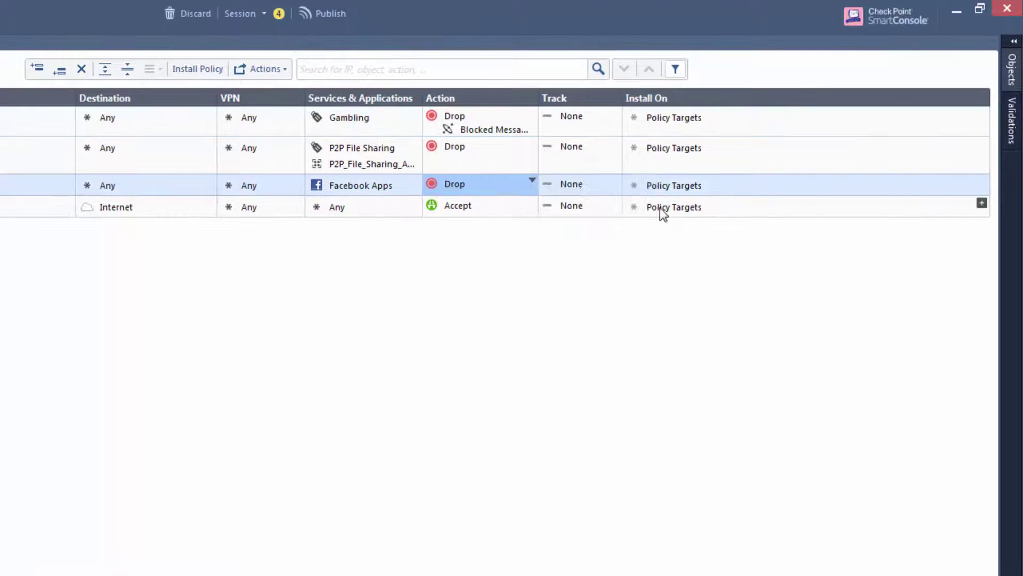
left_click(702, 222)
- Set Track to Log on the Block Gambling, Block Torrents and Facebook rules
left_click(616, 113)
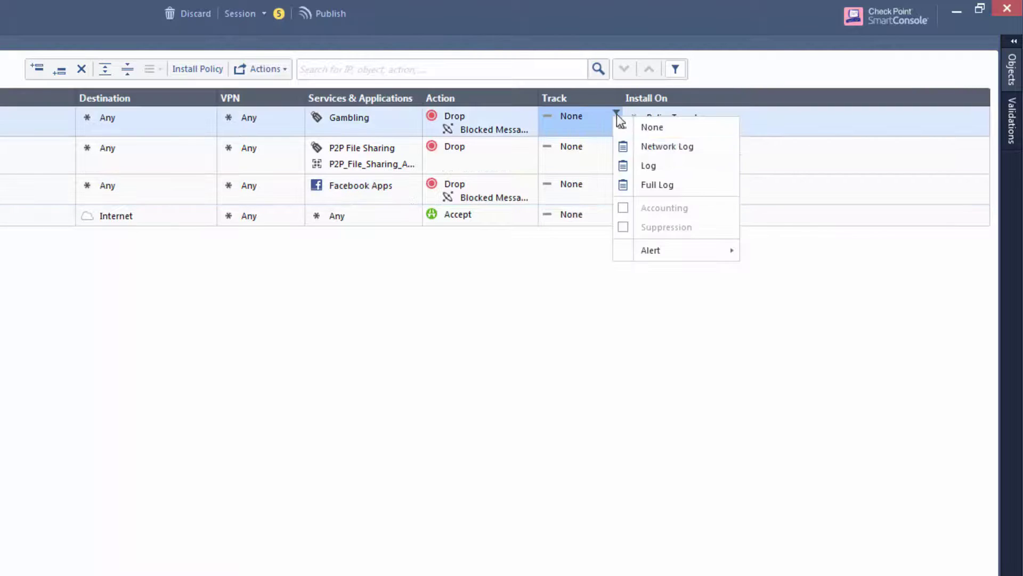
left_click(648, 167)
left_click(616, 143)
left_click(647, 197)
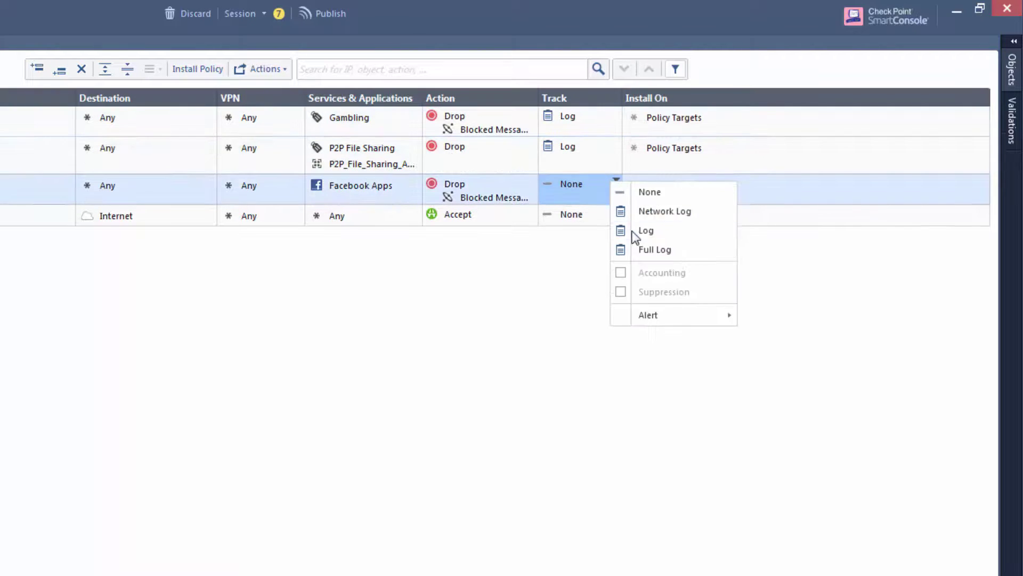
left_click(632, 232)
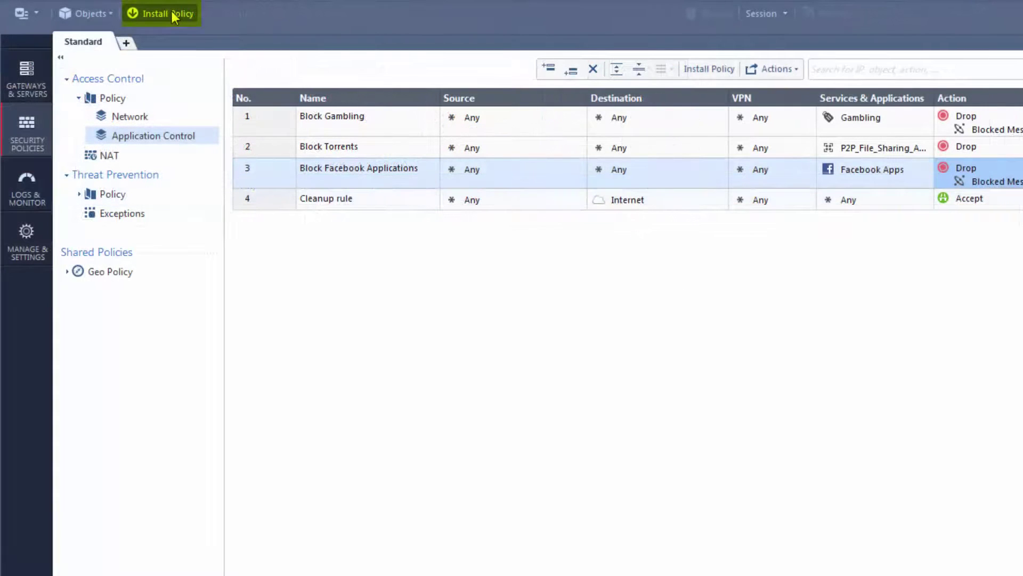
- Install the Standard access policy, excluding the first gateway, on Corporate_GW
left_click(171, 16)
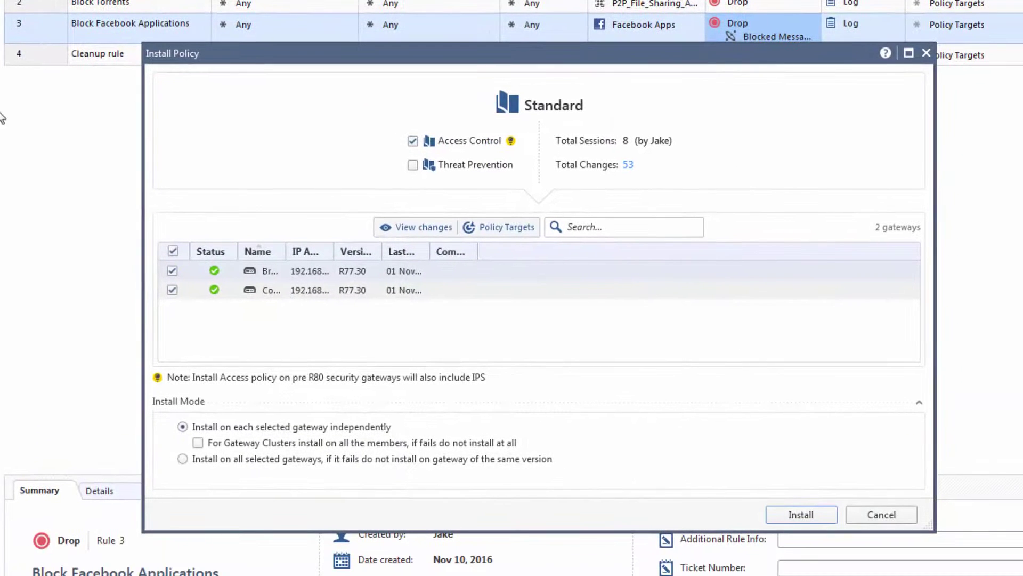
left_click(173, 270)
left_click(801, 513)
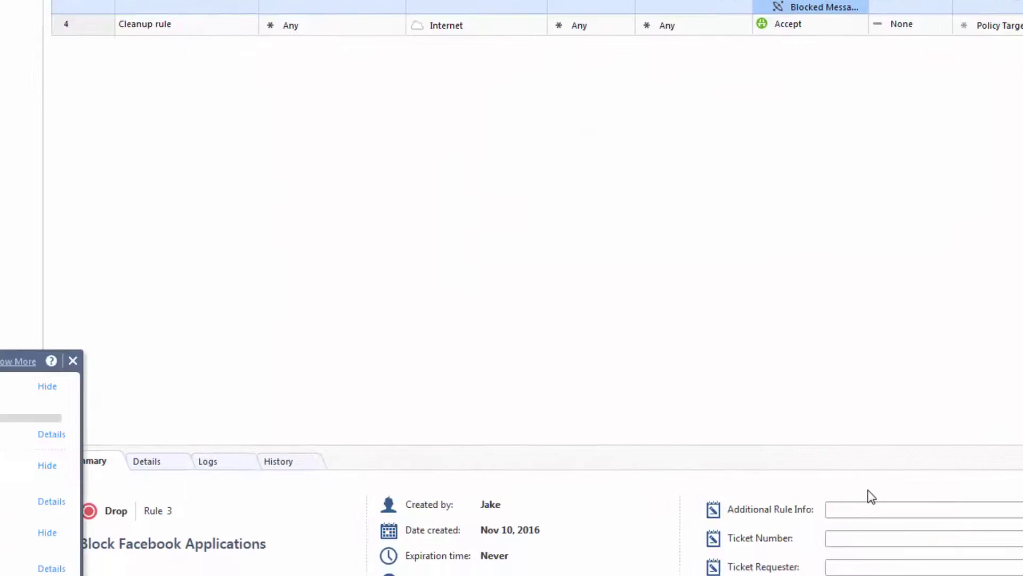